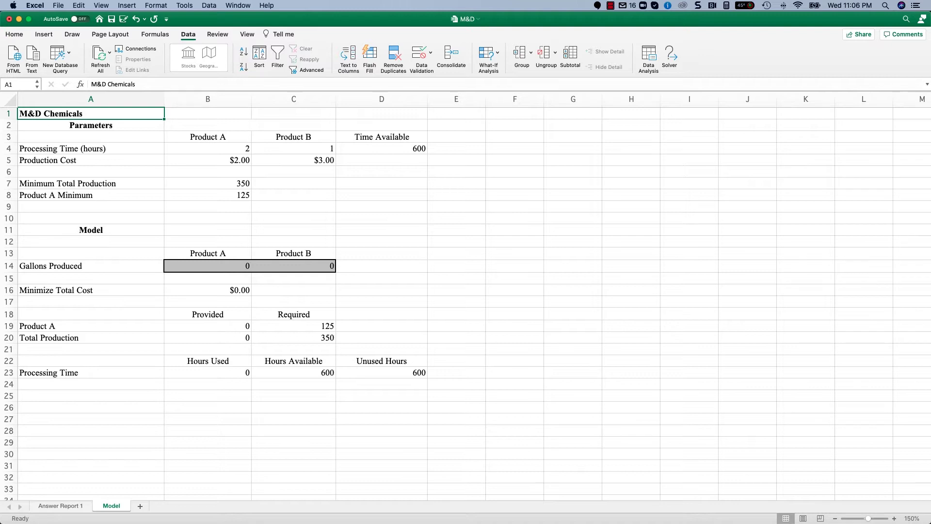
- Review processing times (2 and 1 hours), costs ($2.00, $3.00) and the Product A minimum of 125
left_click(219, 147)
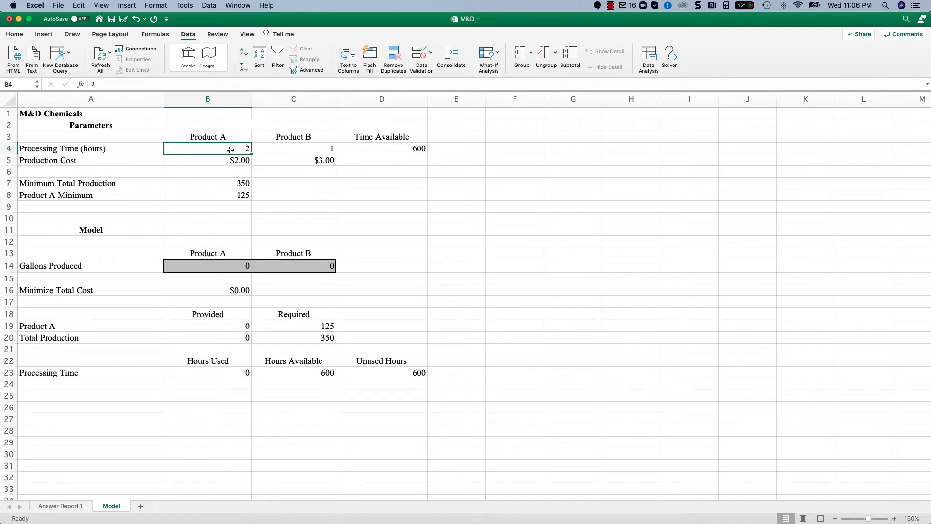
left_click(283, 147)
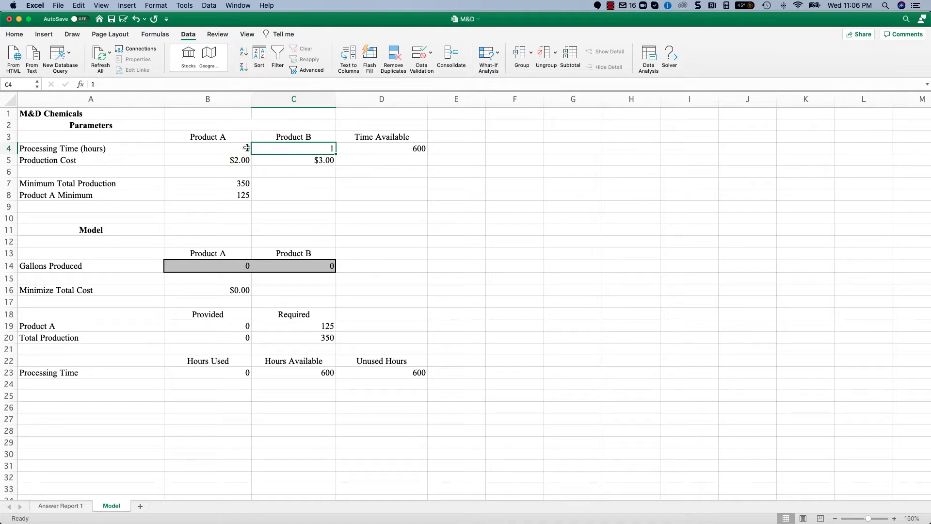
left_click(205, 147)
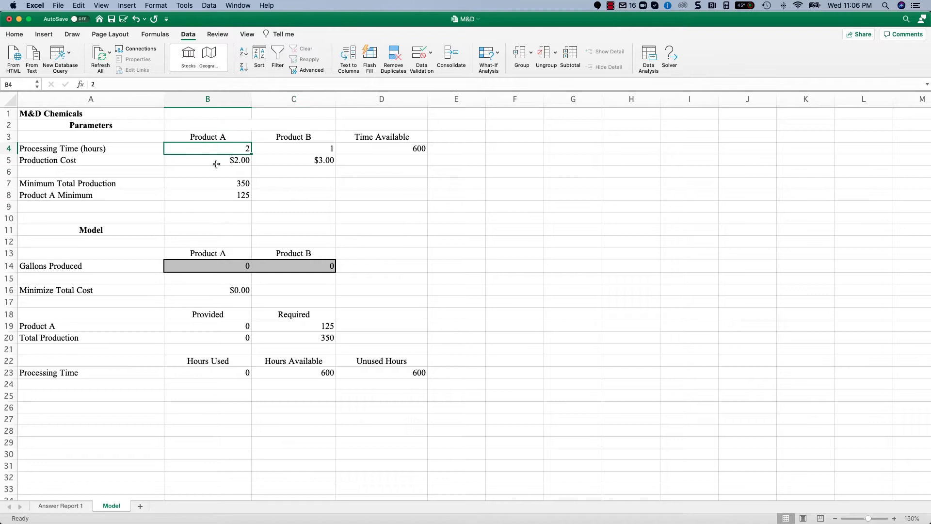
left_click(214, 162)
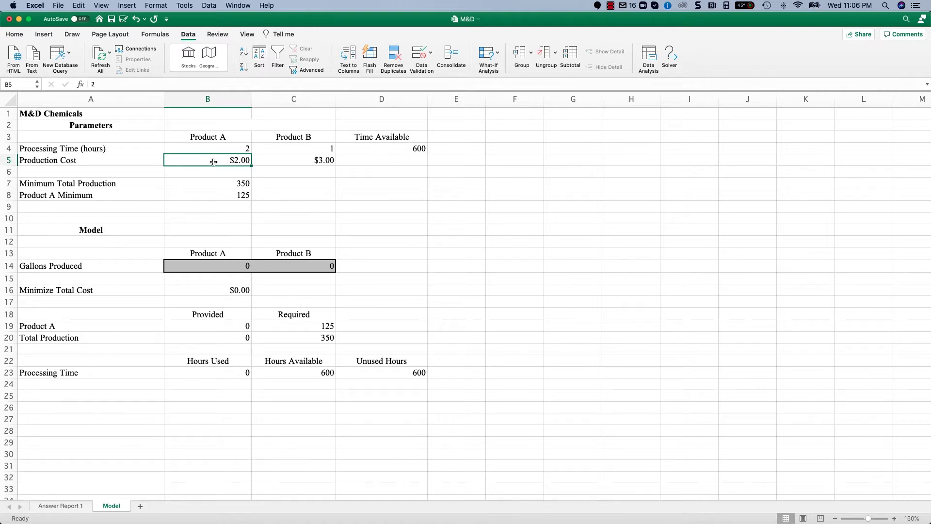
left_click(322, 161)
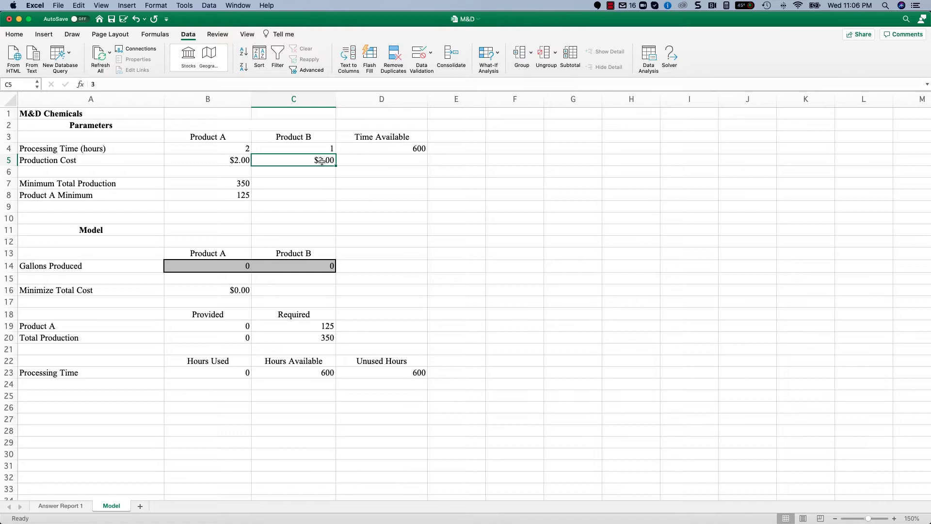
mouse_move(227, 184)
left_mouse_down()
mouse_move(227, 195)
mouse_move(227, 183)
left_mouse_up()
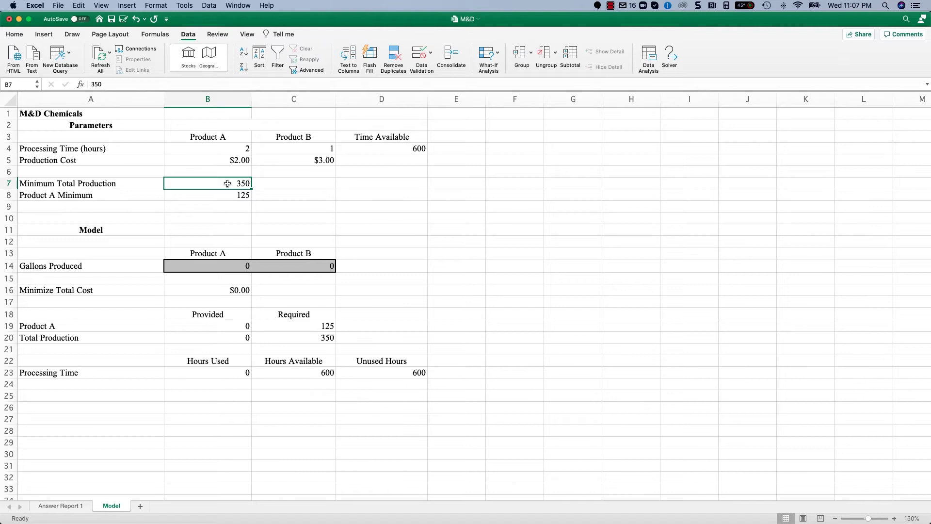
left_click(227, 196)
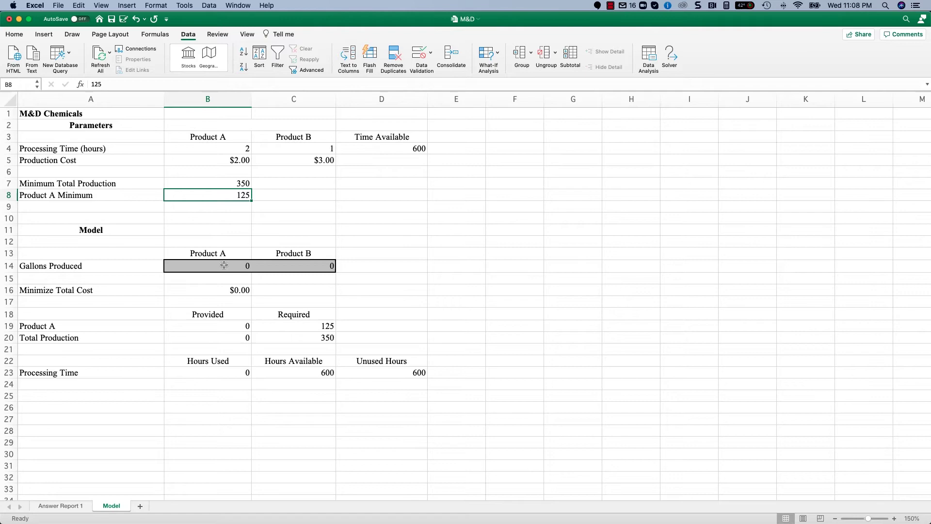
- Check the gallons cells, the SUMPRODUCT total cost and the provided, required and hours formulas
left_click(245, 265)
left_click_drag(245, 266, 302, 265)
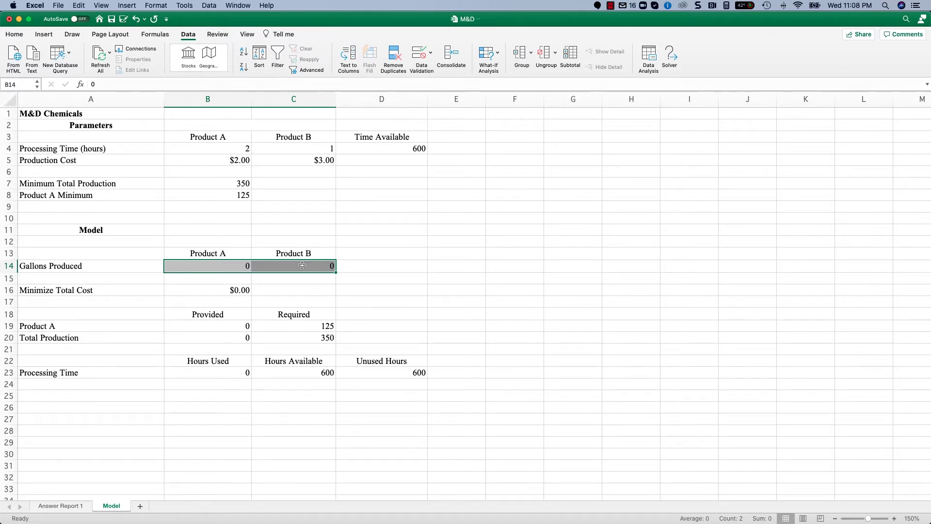
left_click(234, 290)
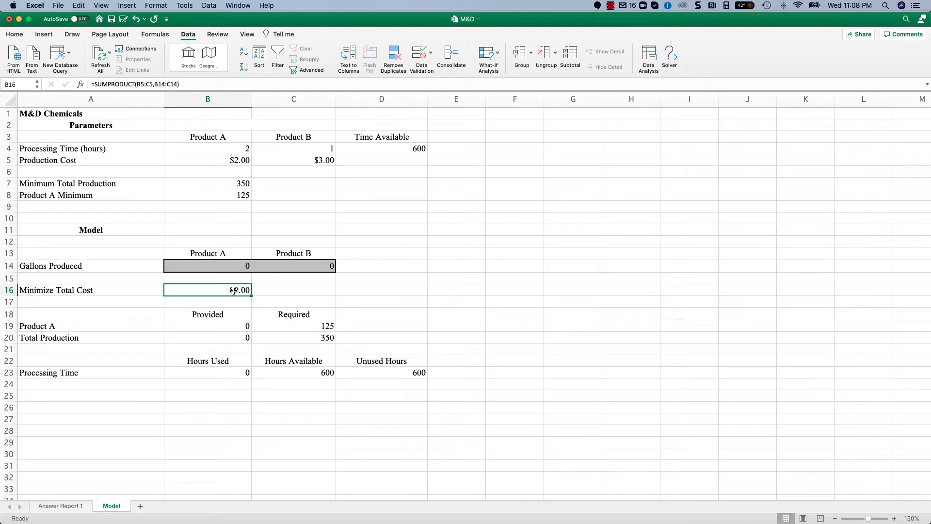
left_click(231, 327)
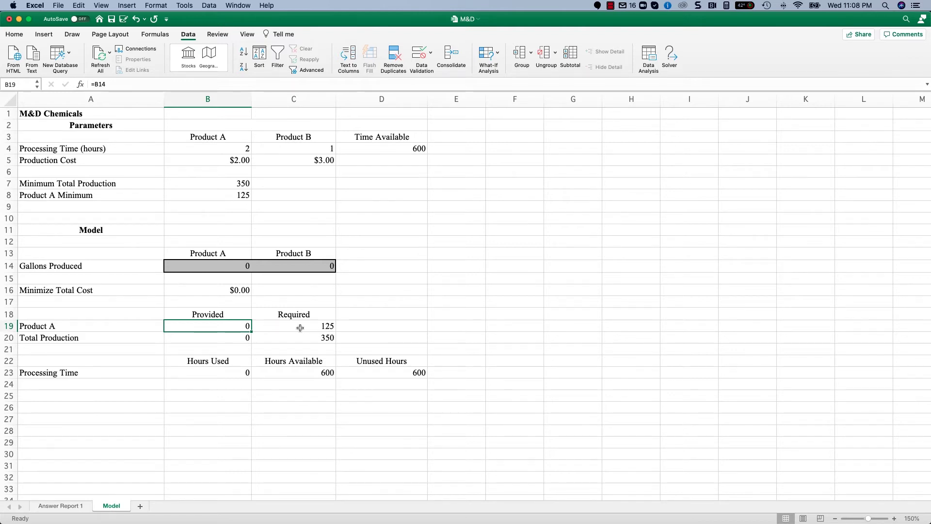
left_click(326, 326)
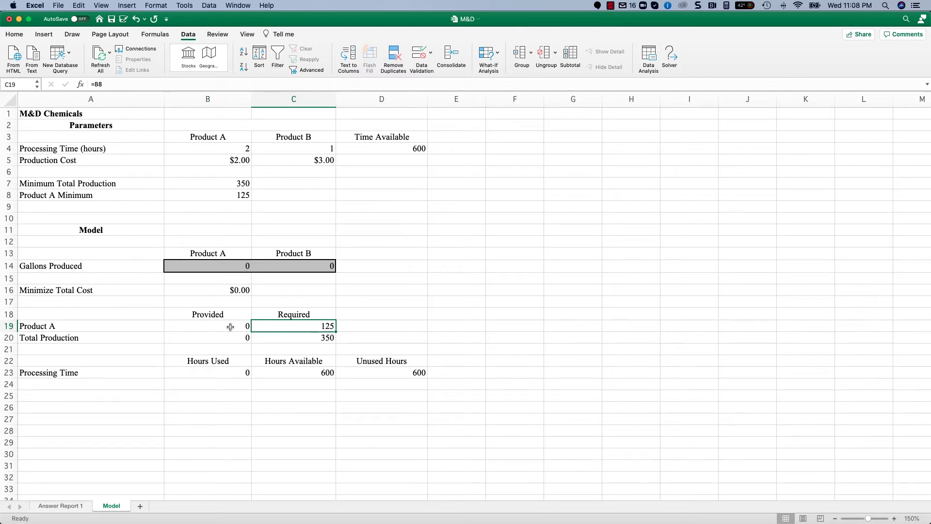
left_click(206, 328)
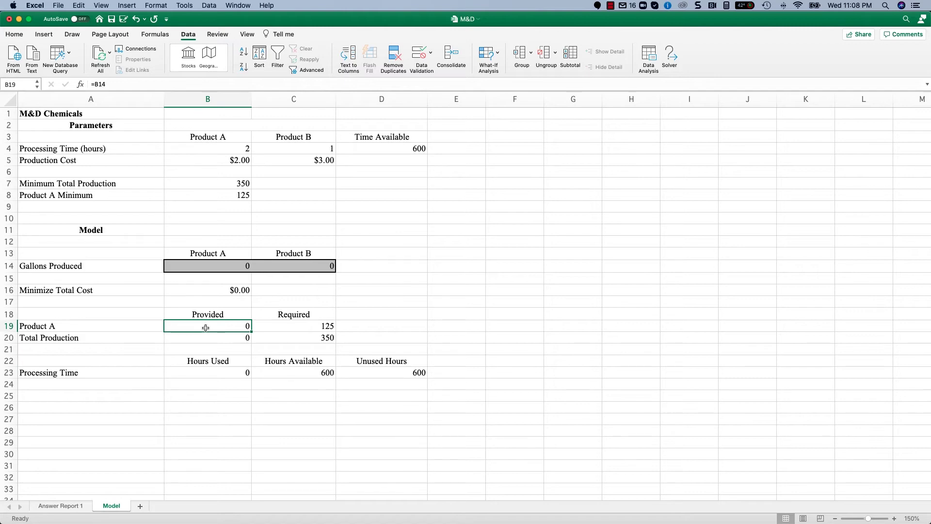
left_click(209, 338)
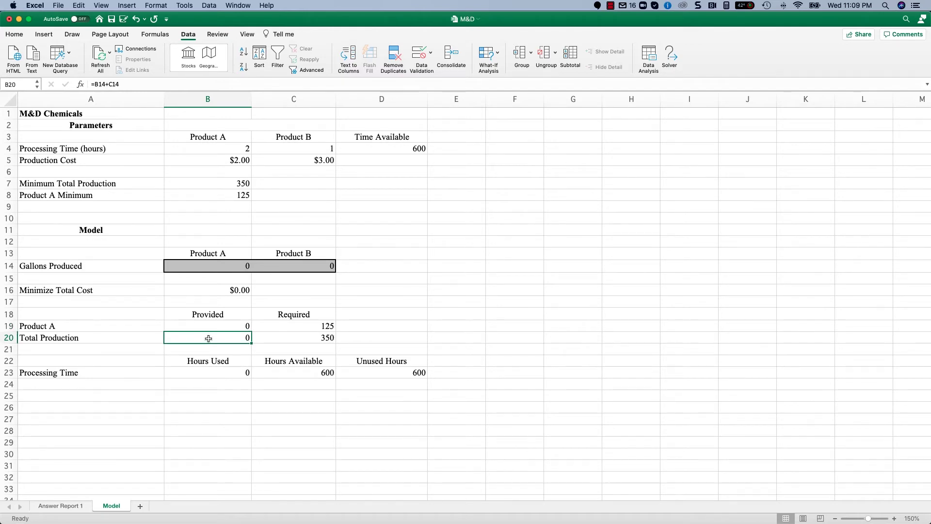
left_click(320, 339)
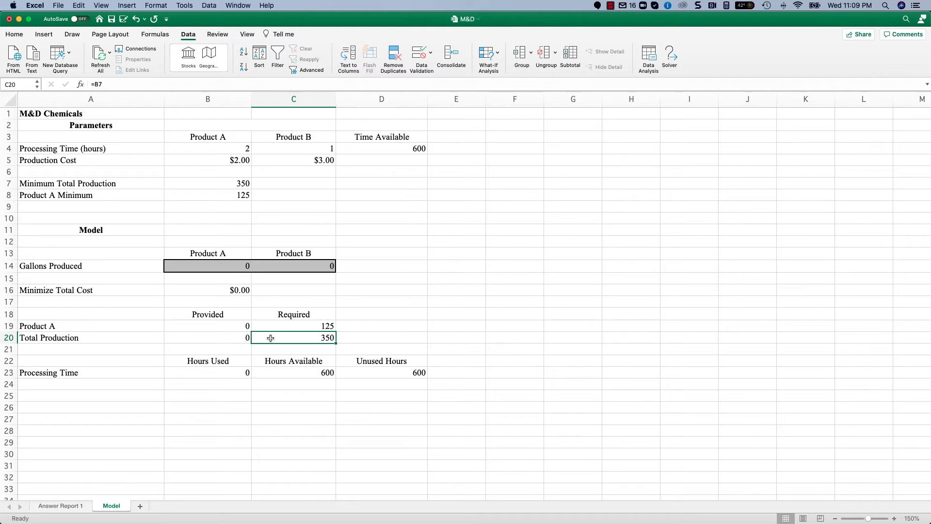
left_click(193, 374)
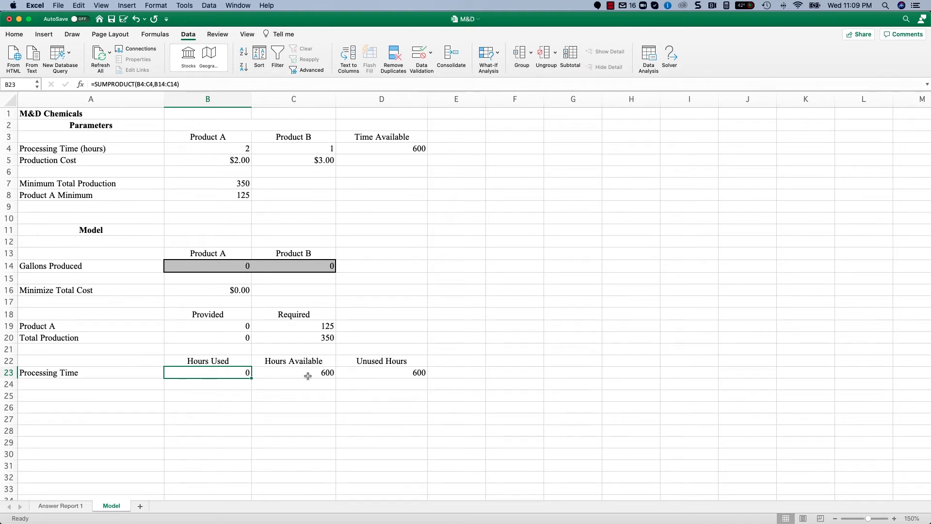
left_click(378, 372)
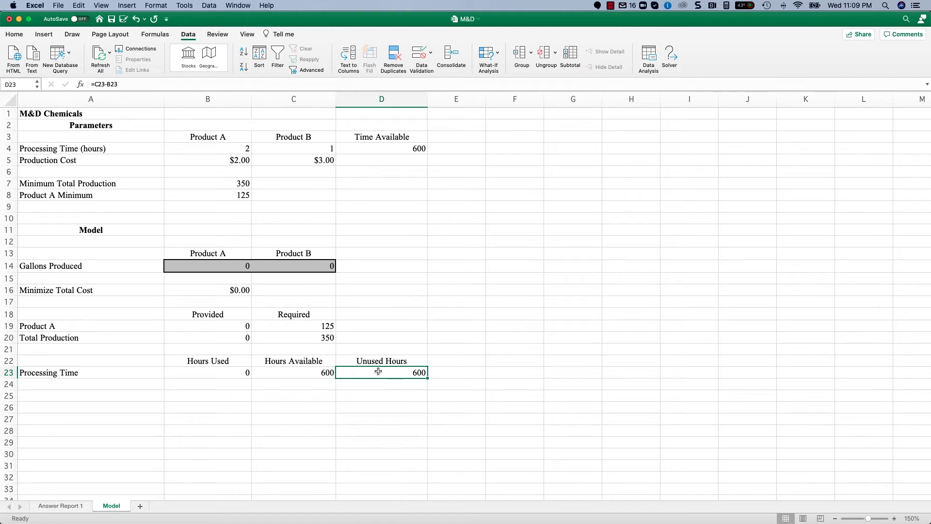
left_click(255, 266)
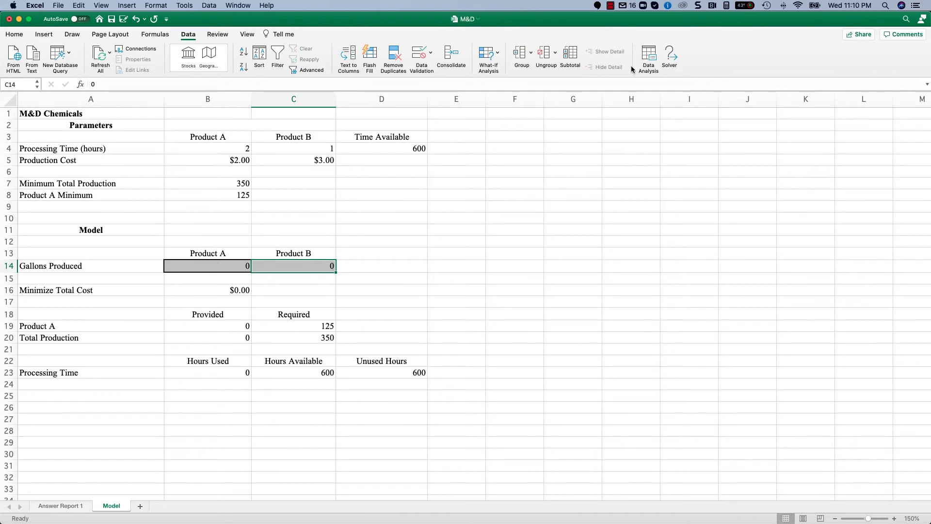
- Launch Solver and replace the objective with total cost cell B16
left_click(669, 54)
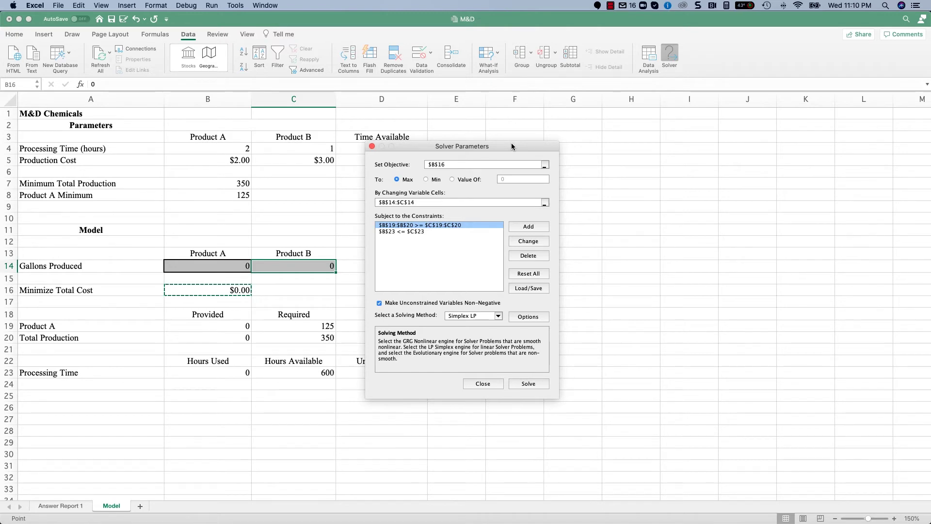
double_click(437, 165)
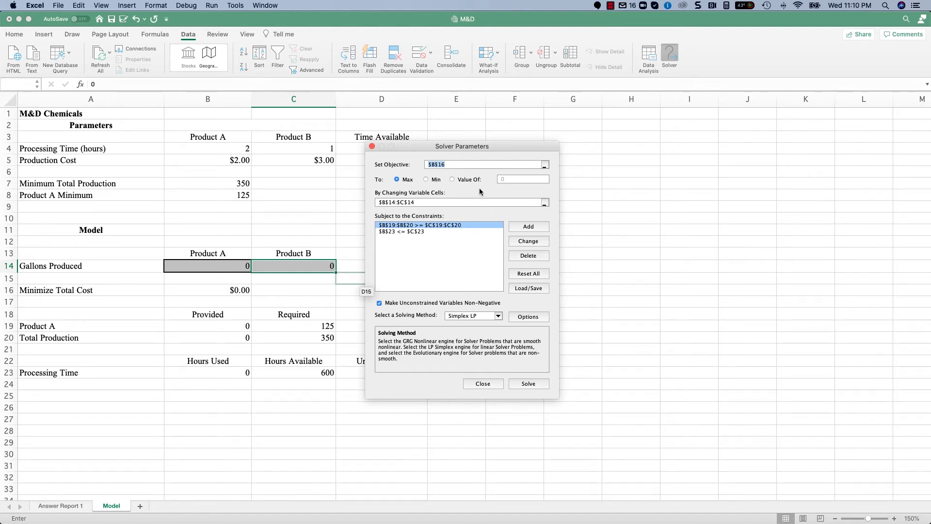
left_click(230, 291)
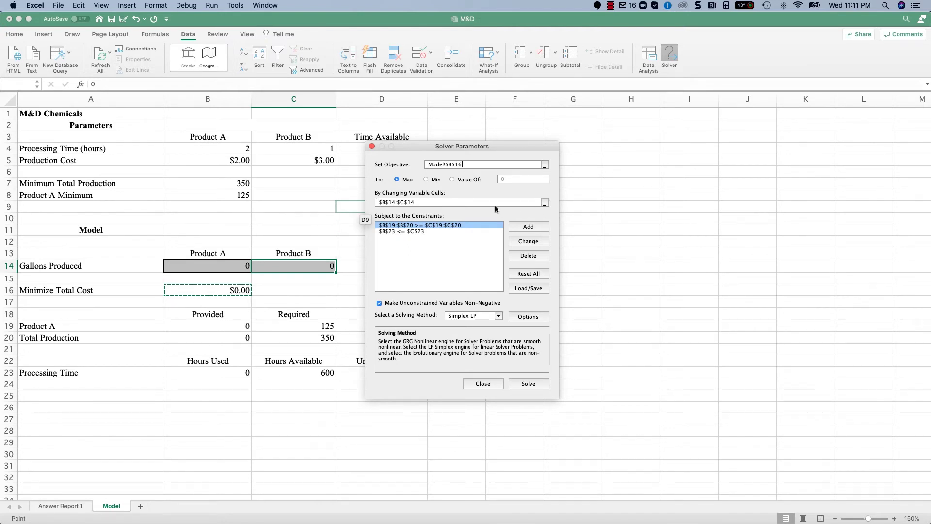
left_click(433, 201)
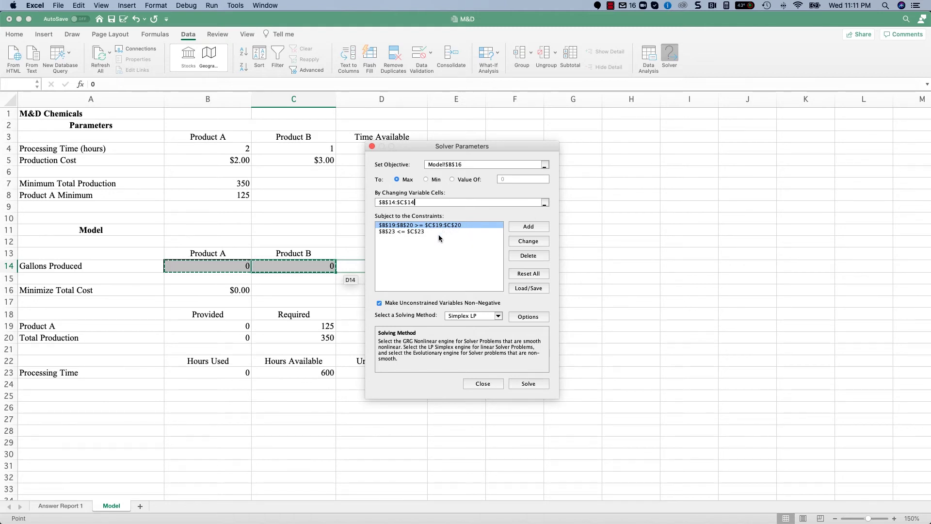
left_click(483, 225)
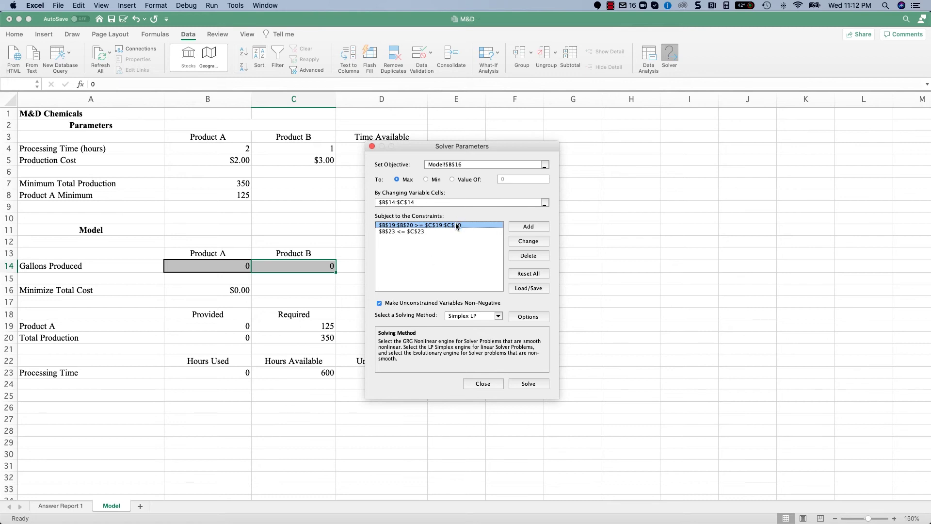
left_click_drag(494, 147, 547, 154)
left_click(476, 239)
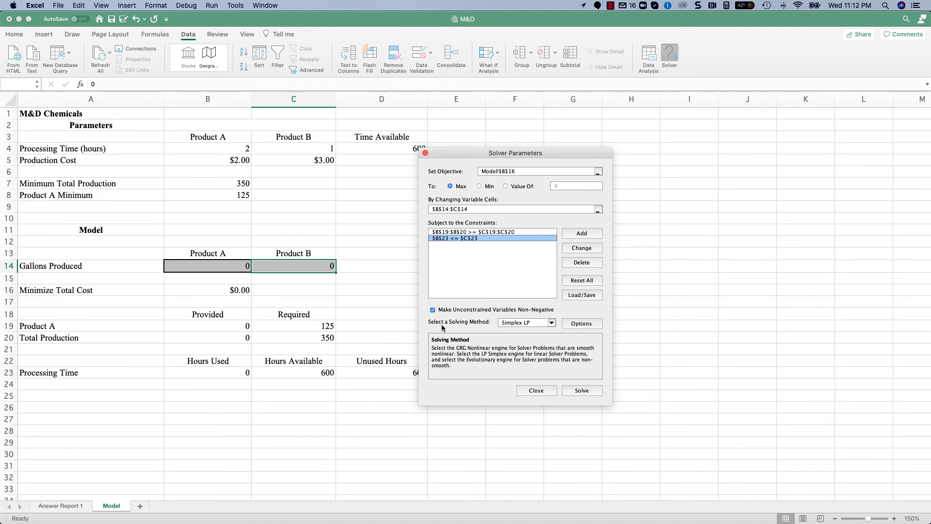
left_click_drag(557, 158, 582, 183)
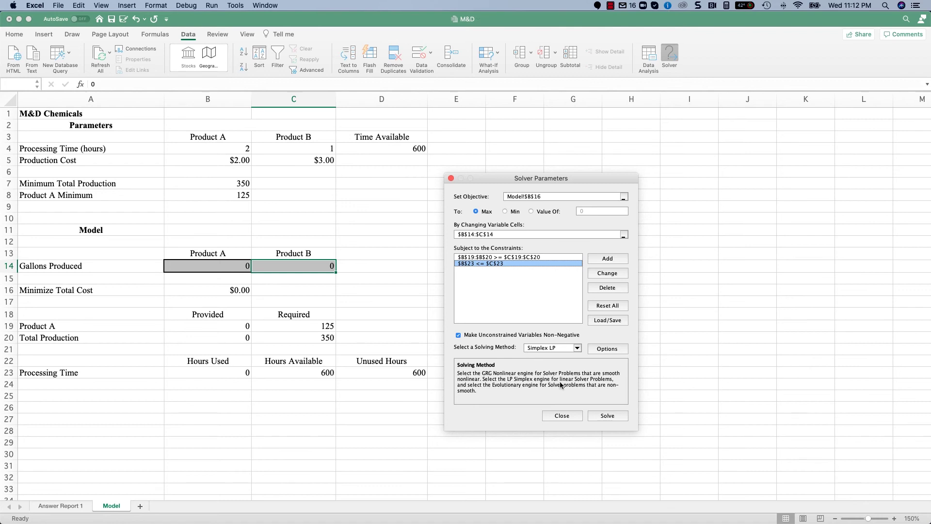
- Run Solve on the cost model to reach 125 and 350 gallons at $1,300.00
left_click(610, 418)
left_click(608, 416)
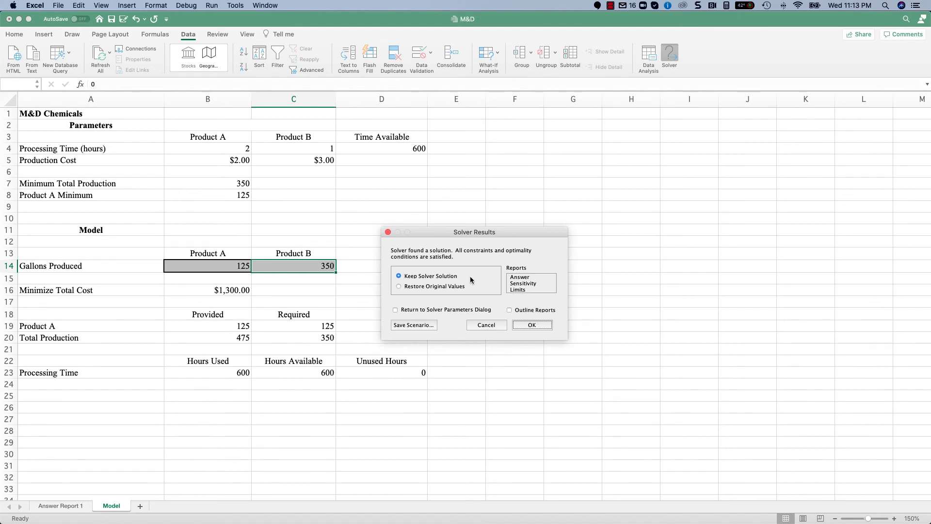
- Keep the Solver solution and scroll the Model sheet to review 0 unused hours
left_click(533, 325)
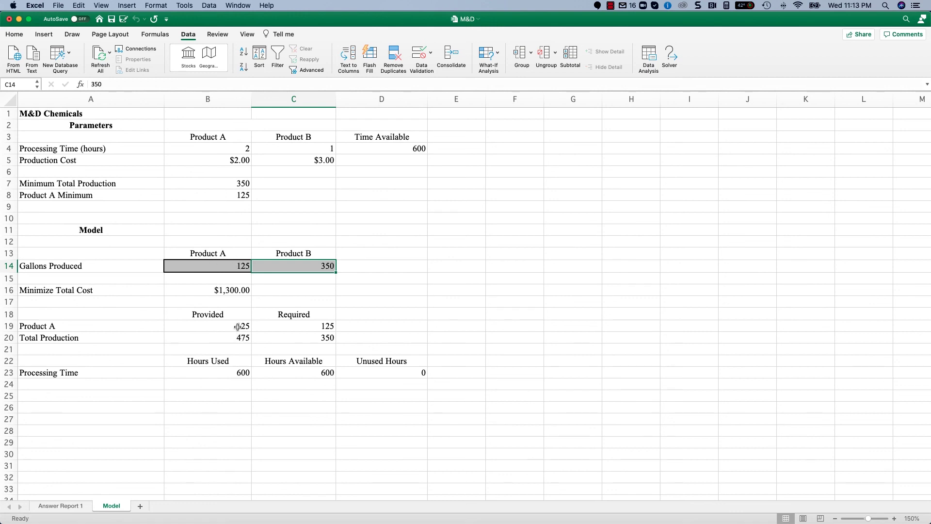
scroll(238, 327, "down", 2)
scroll(238, 327, "right", 1)
scroll(203, 306, "left", 1)
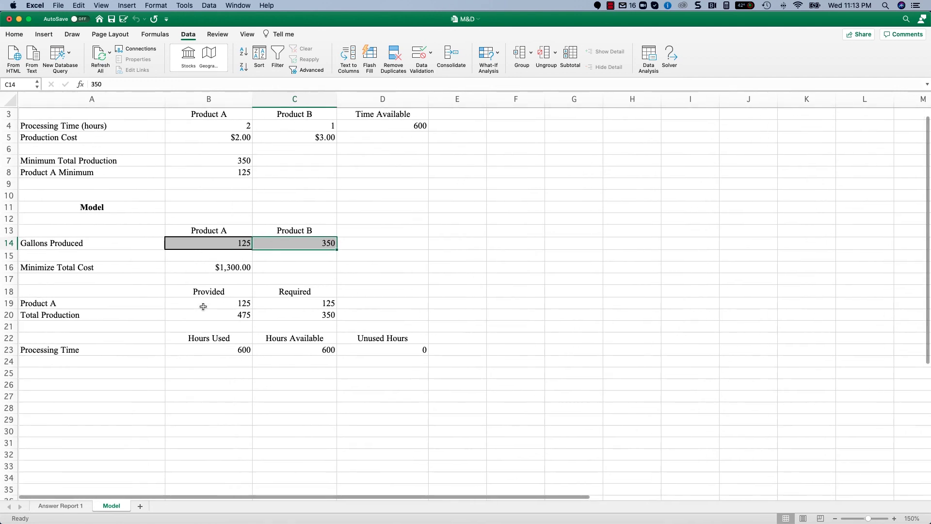